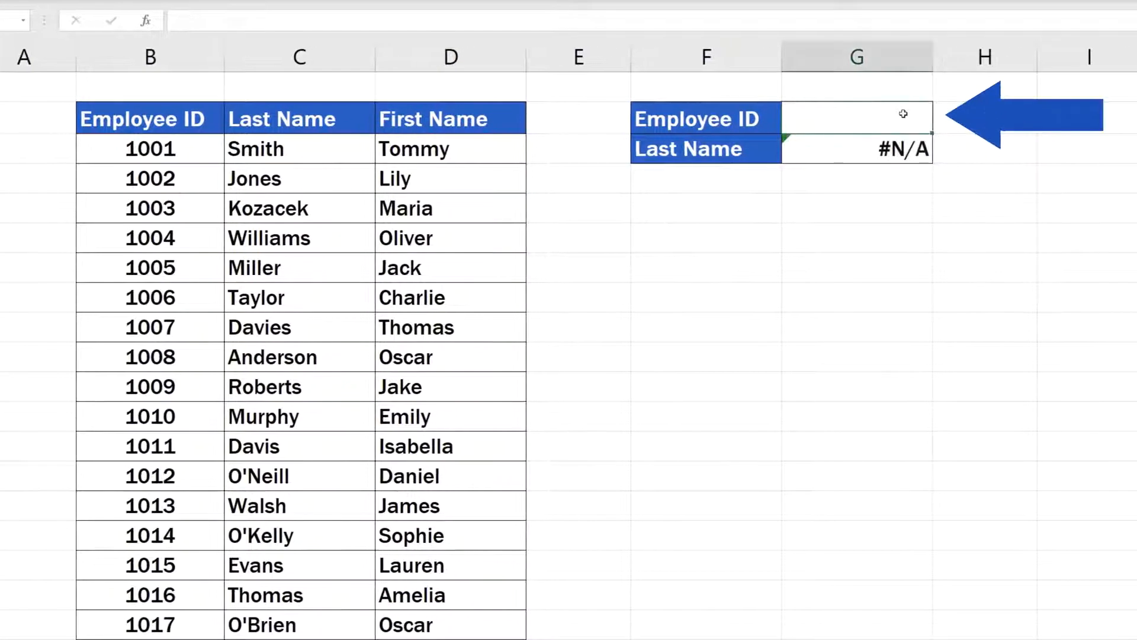
Enter the employee ID of the fourth listed employee as the lookup value beside the Employee ID label in column G
text(1004)
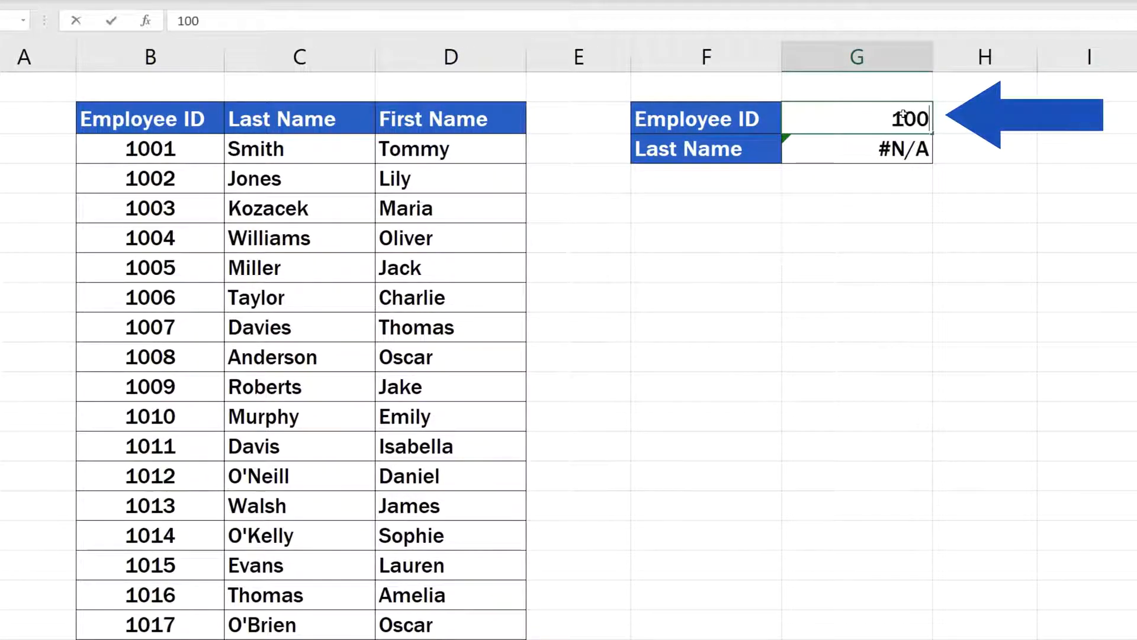
key(ctrl+Return)
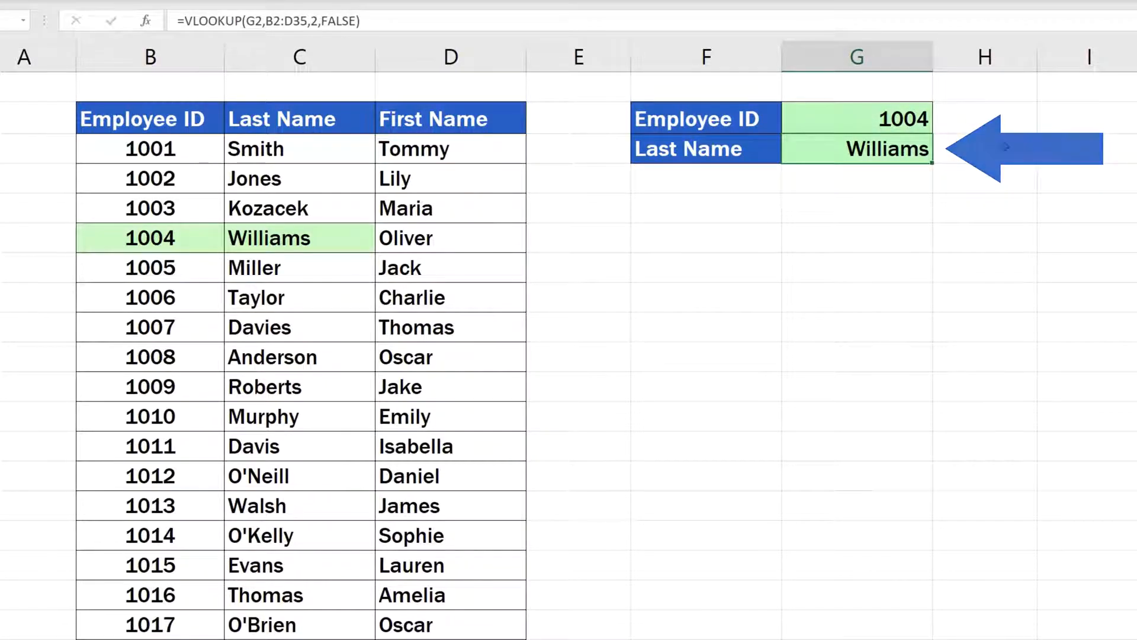
click(858, 112)
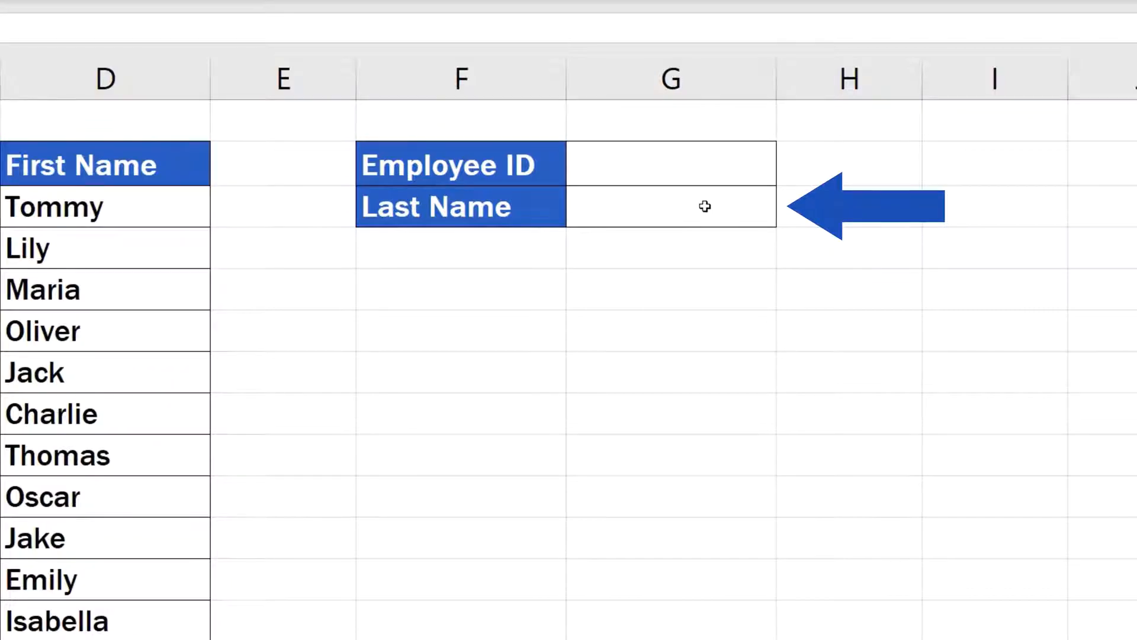
Start a VLOOKUP formula in the Last Name result cell G3, using G2 as the lookup value
click(705, 206)
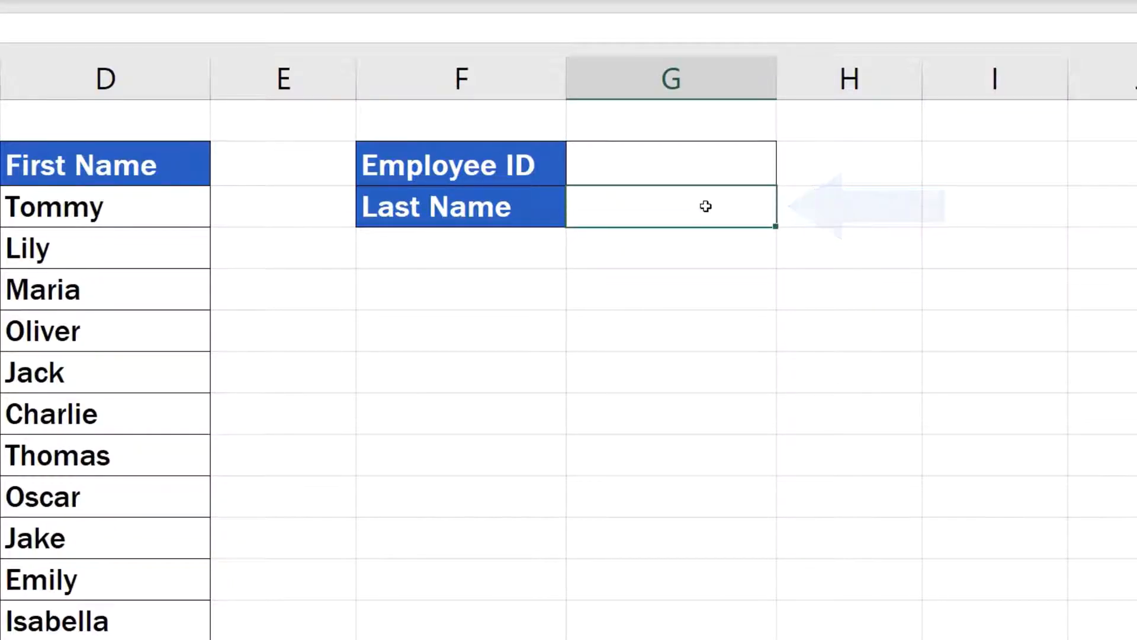
text(=Vlook)
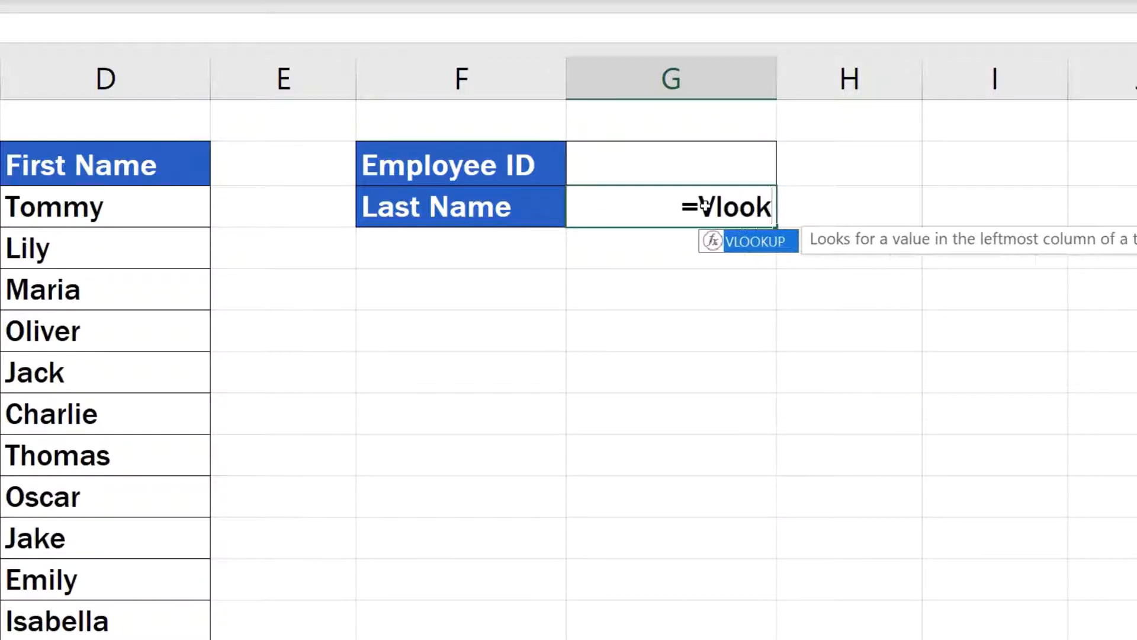
double_click(774, 242)
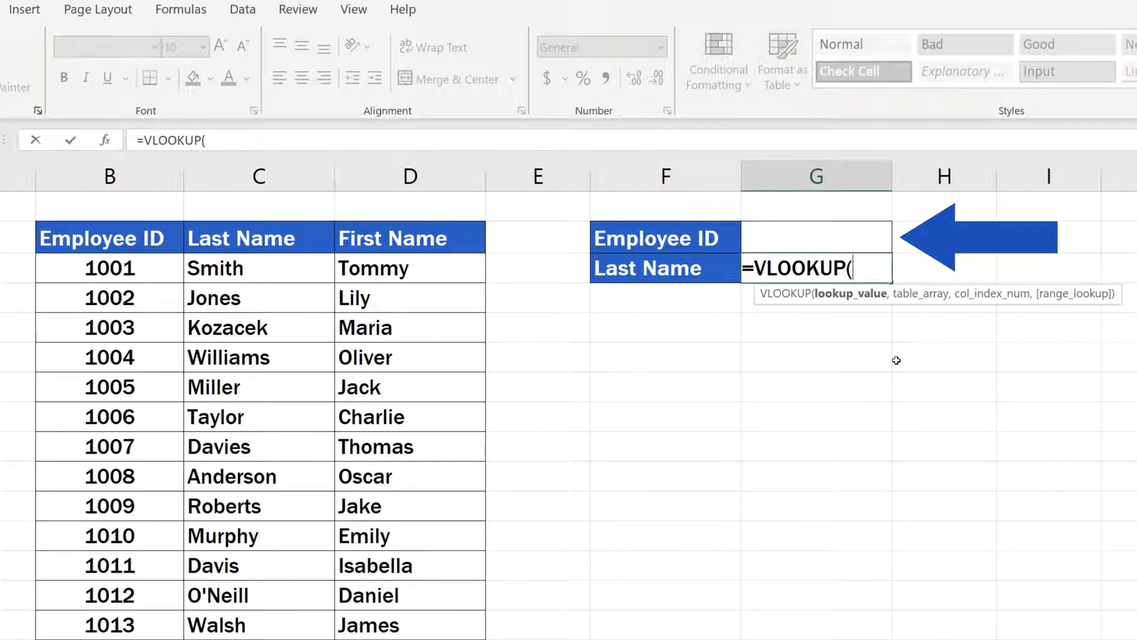
click(824, 237)
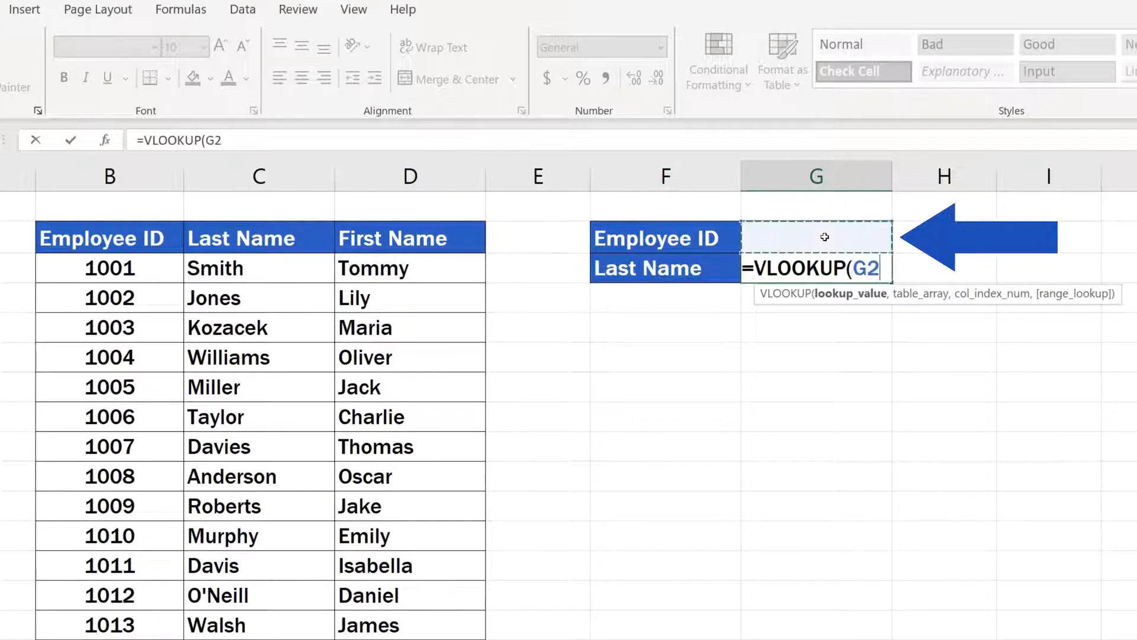
text(,)
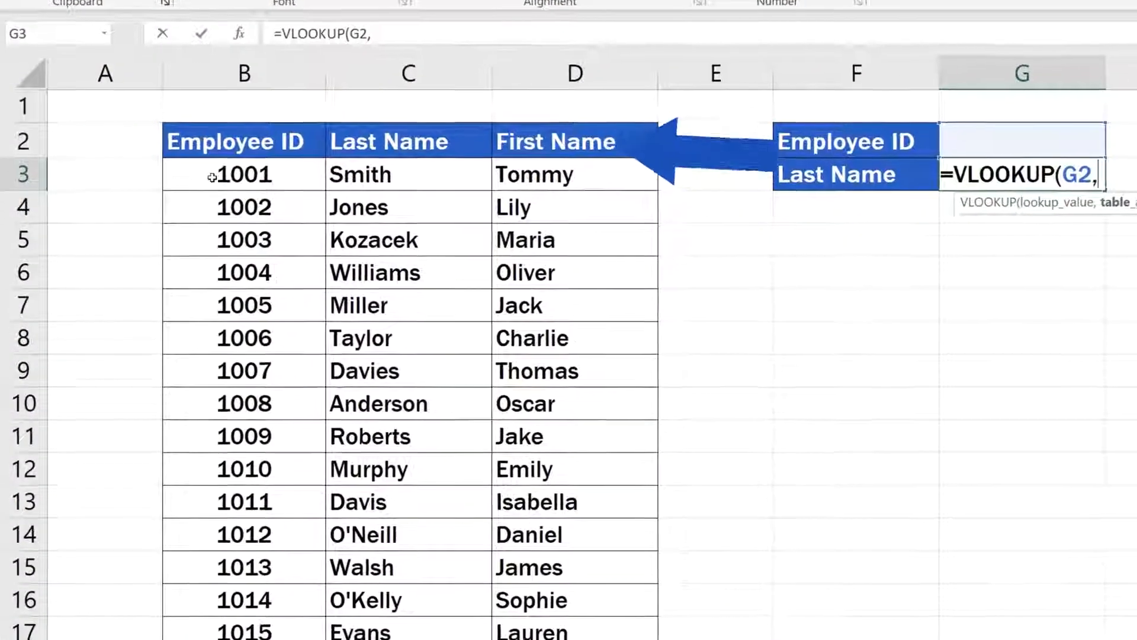
Set the VLOOKUP table array to the whole employee table, B2:D35, and continue to the column index argument
mouse_move(209, 228)
mouse_down()
mouse_move(253, 323)
mouse_move(454, 615)
mouse_move(584, 598)
mouse_move(522, 639)
mouse_move(520, 515)
mouse_up()
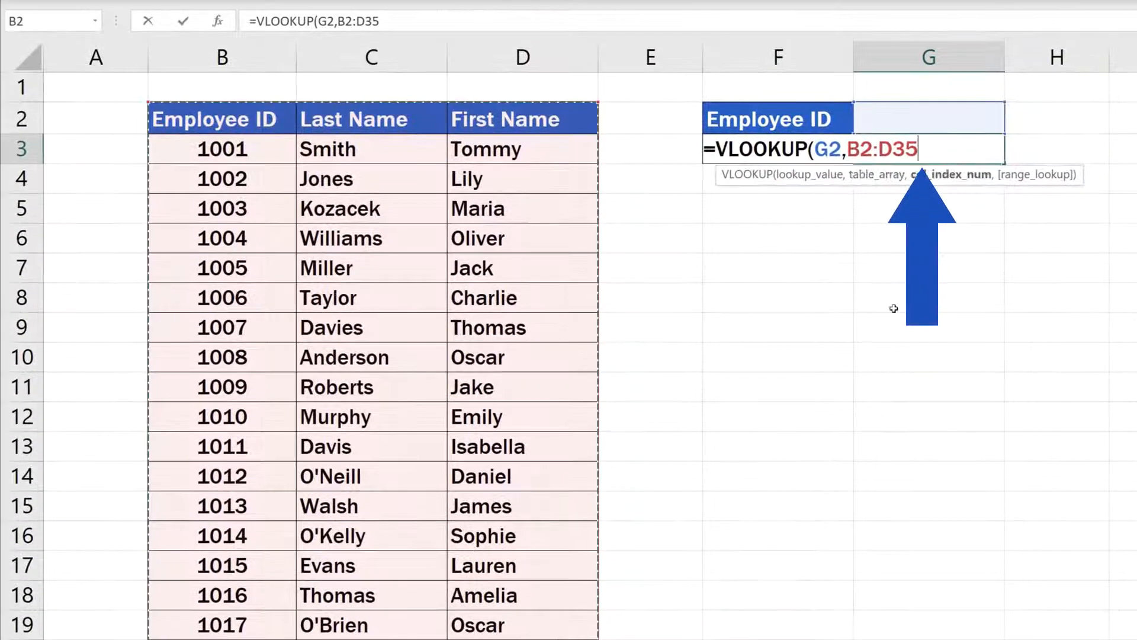
text(,)
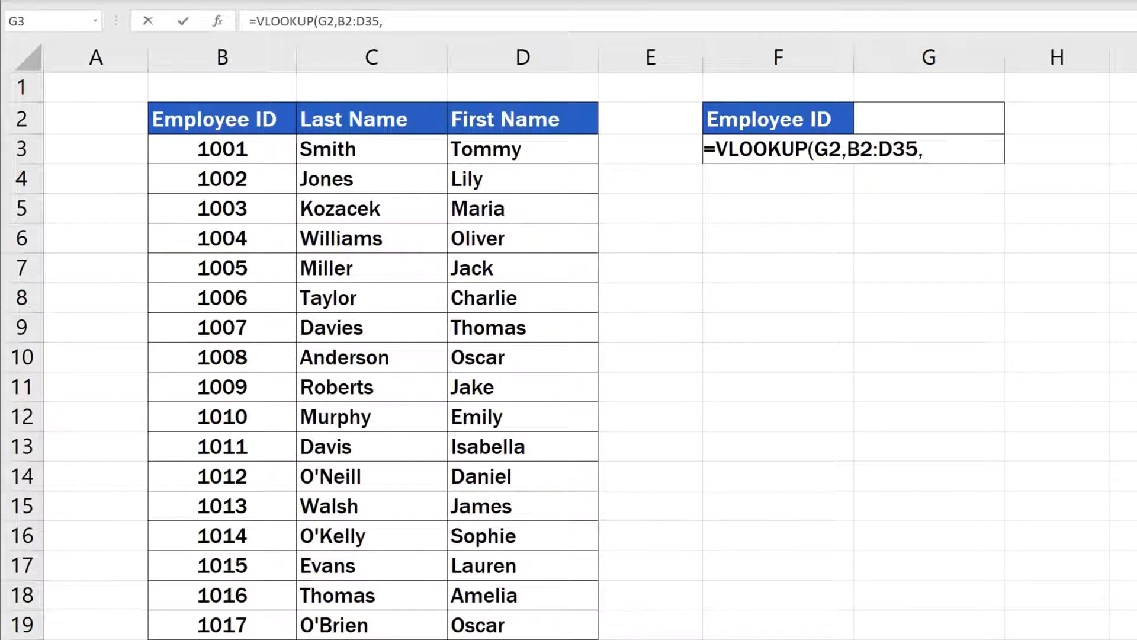
click(940, 152)
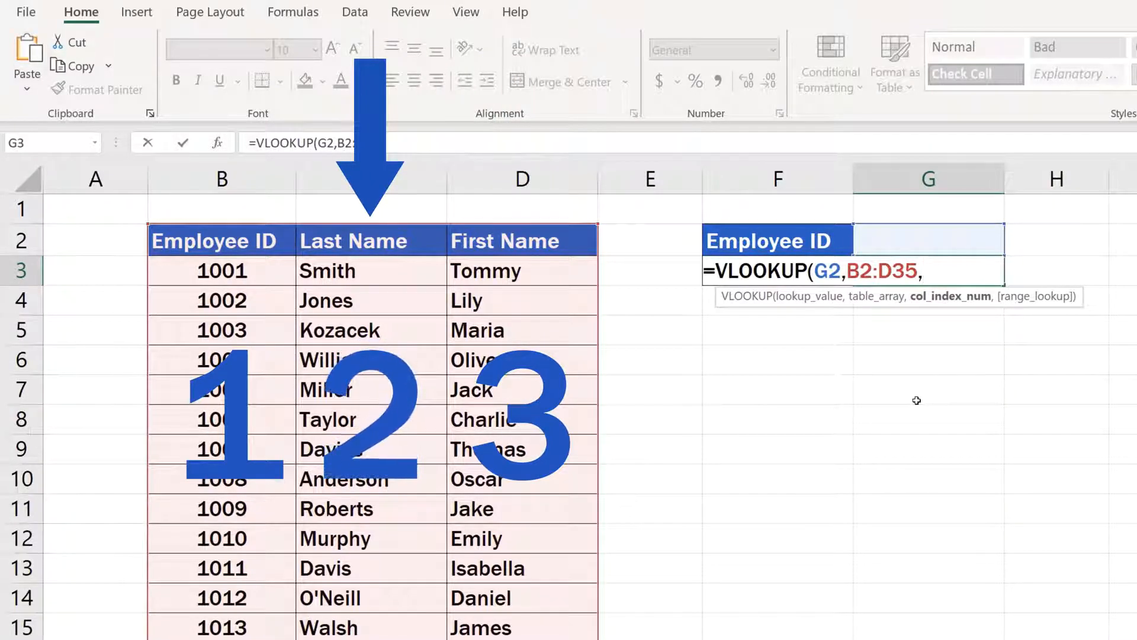
Complete the VLOOKUP formula in G3 with column index 2 and FALSE for an exact match
text(2)
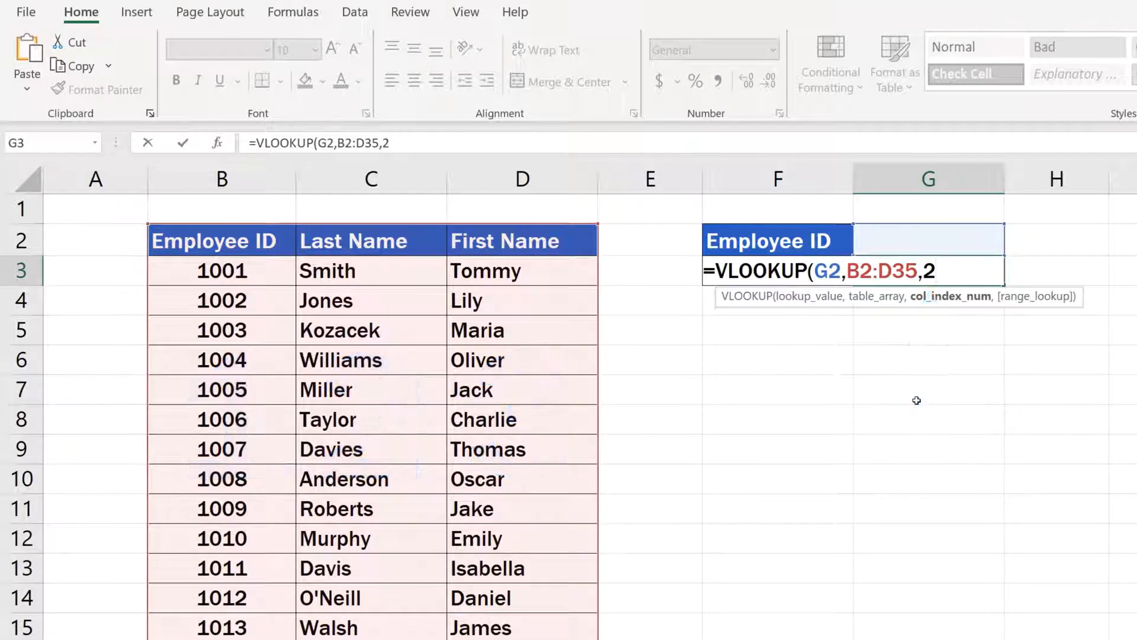
text(,)
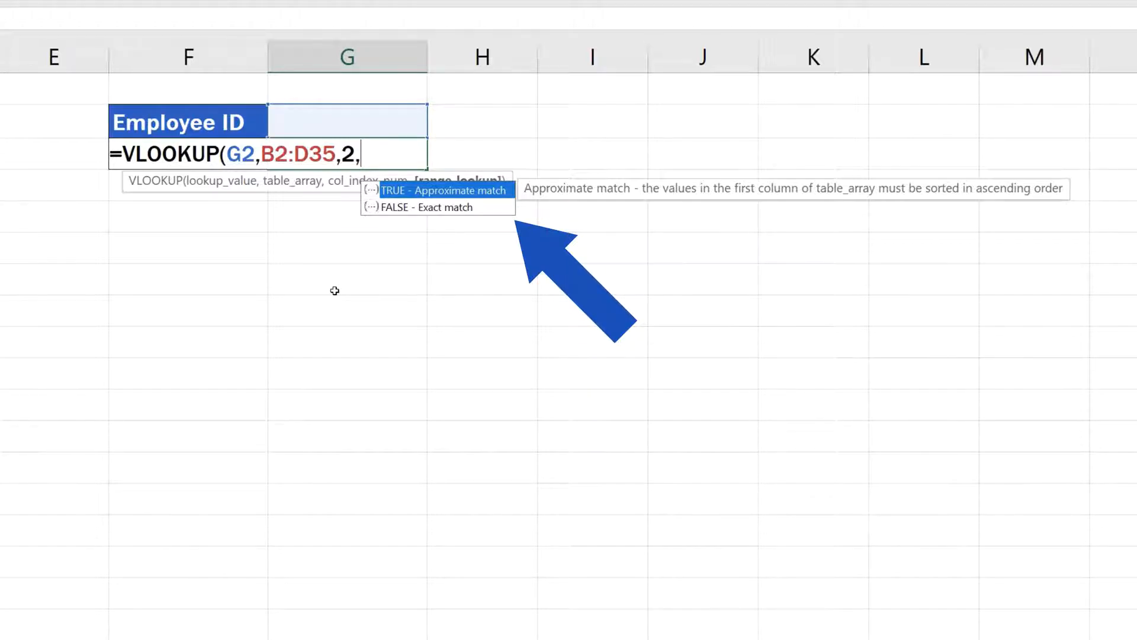
double_click(410, 205)
text())
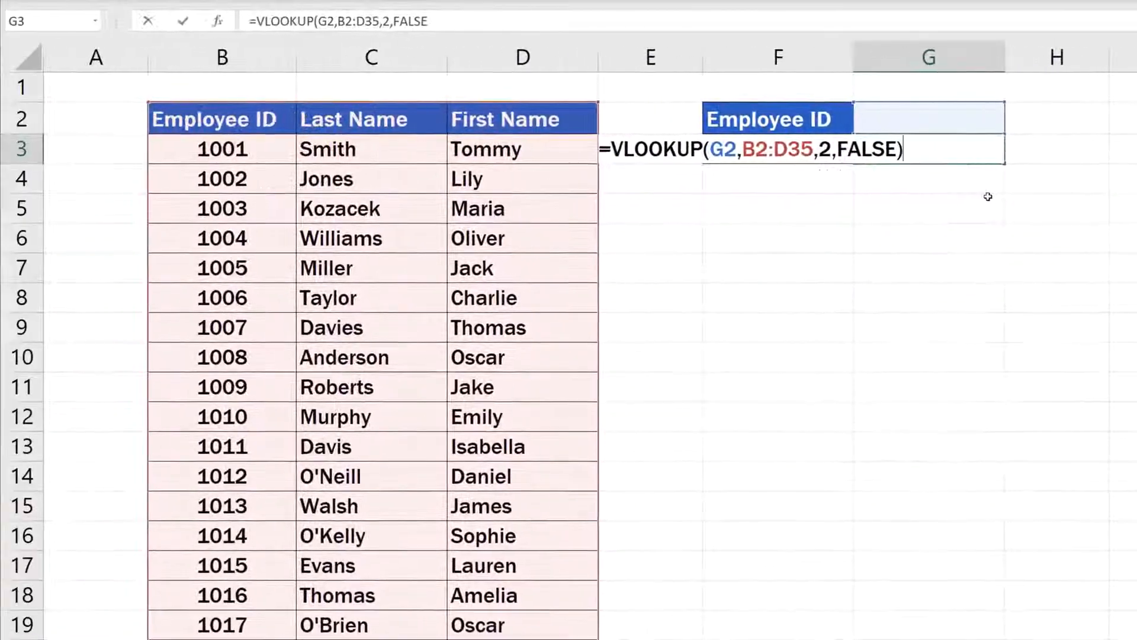
key(Return)
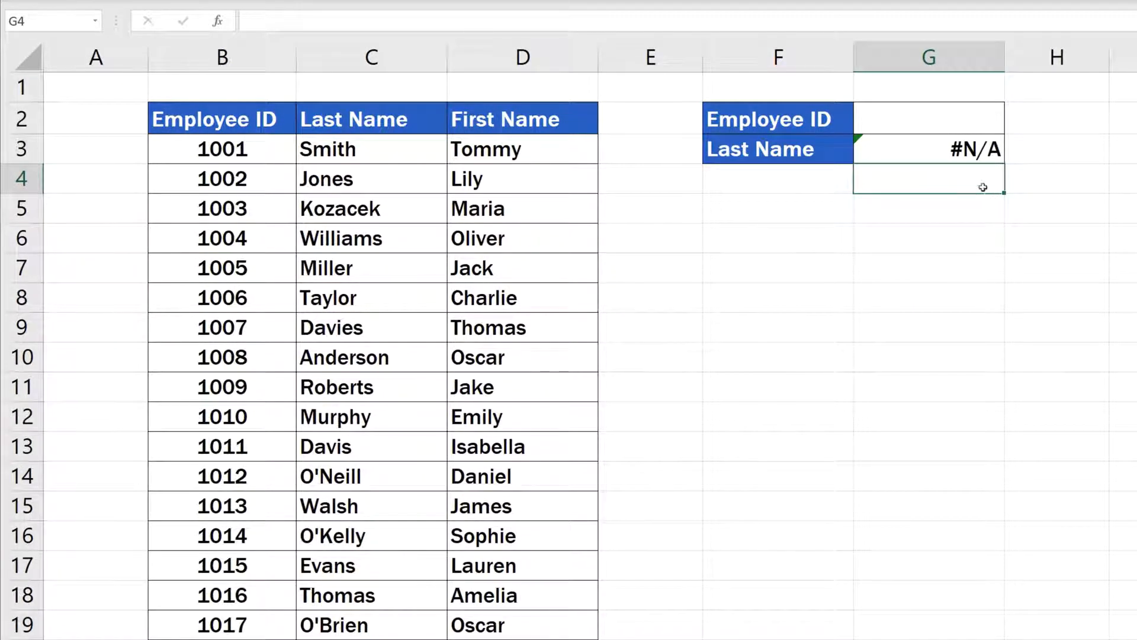
Test the lookup by entering the employee ID listed in row 6 into G2
click(977, 121)
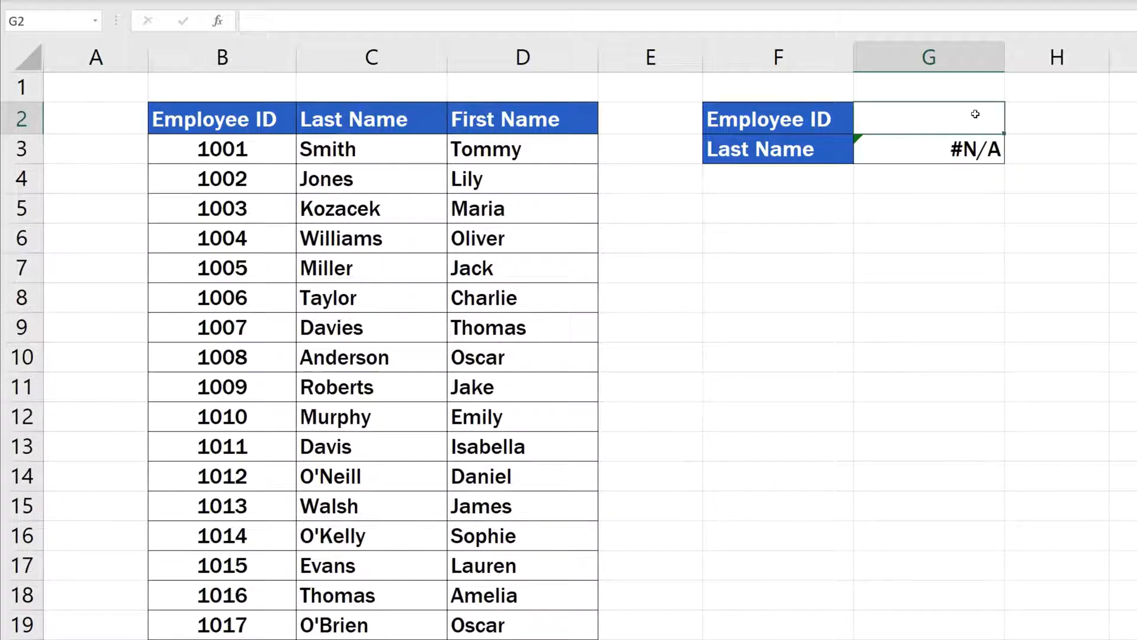
text(1004)
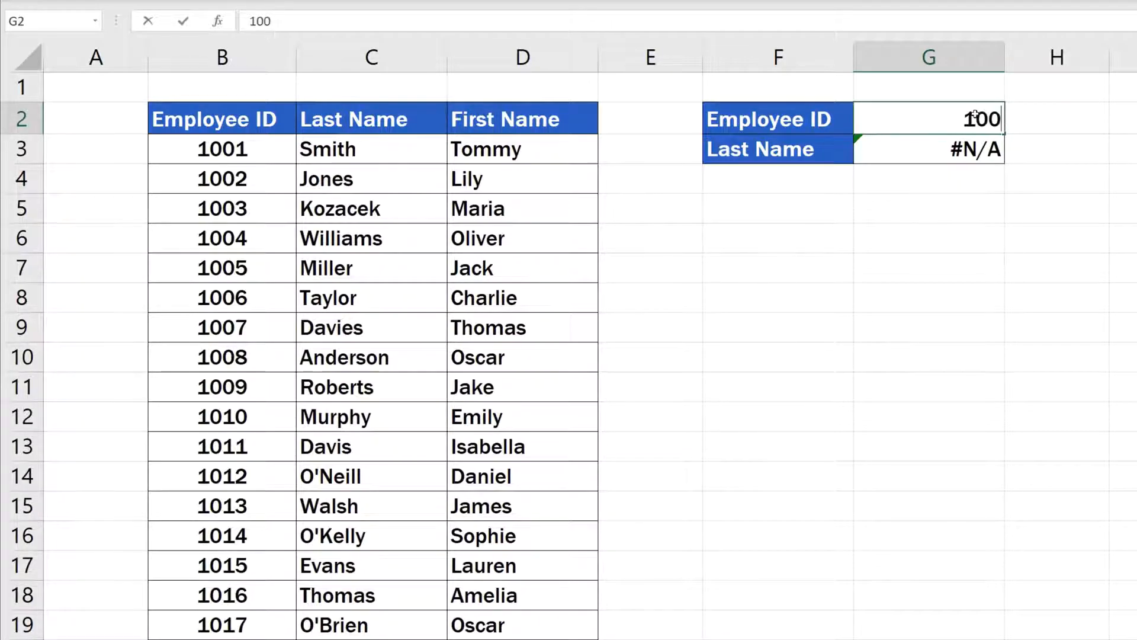
key(ctrl+Return)
key(Return)
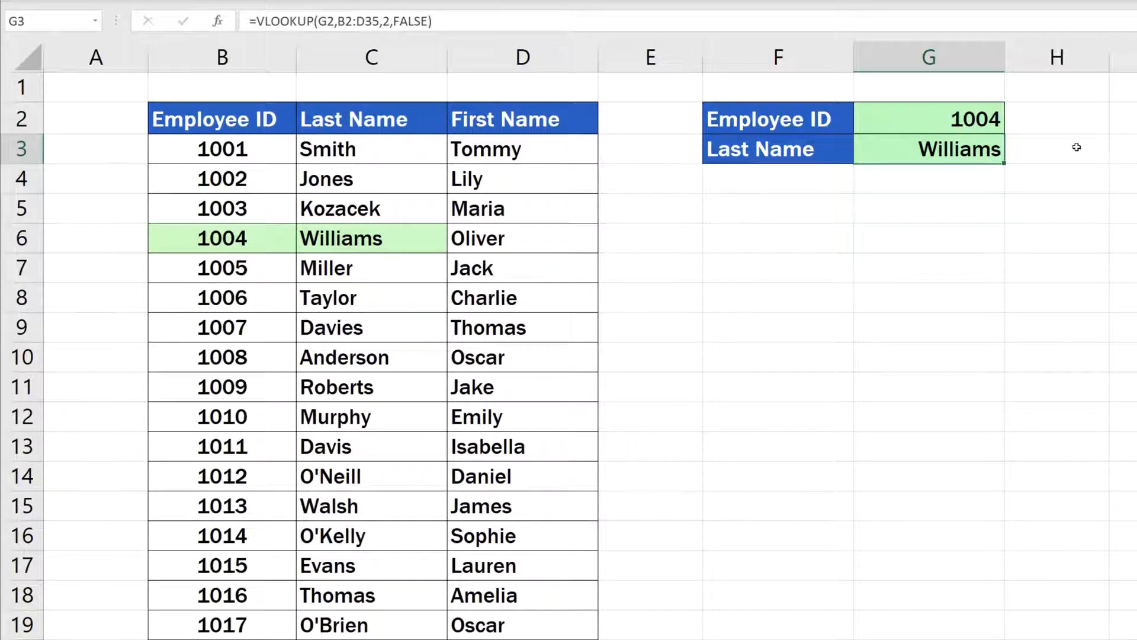
Replace the lookup value in G2 with the employee ID listed in row 15
click(929, 112)
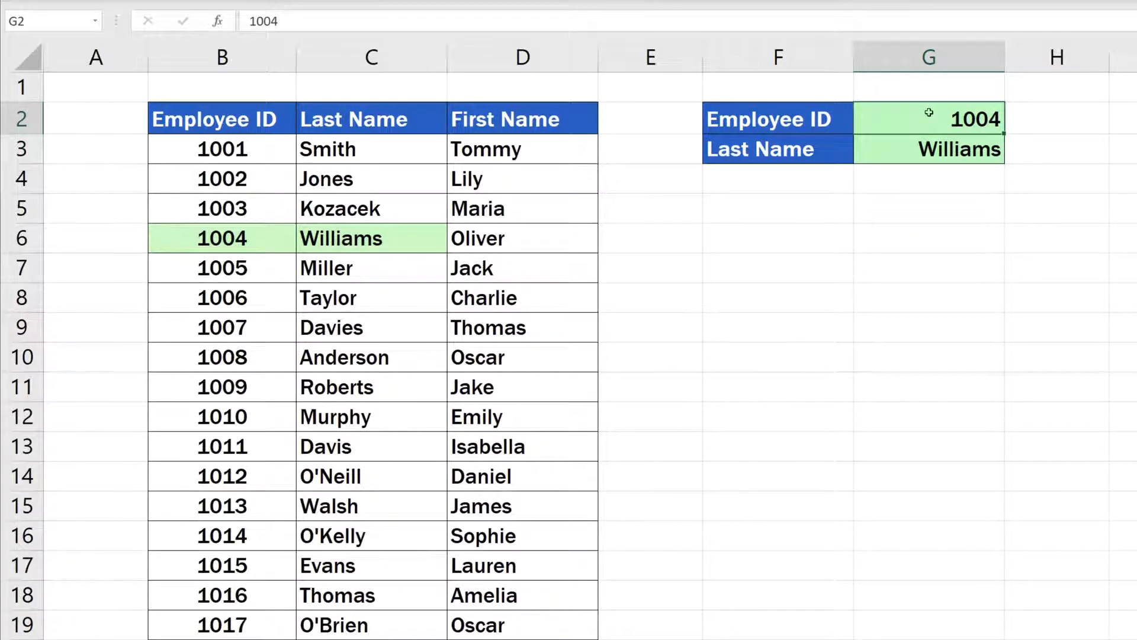
text(1013)
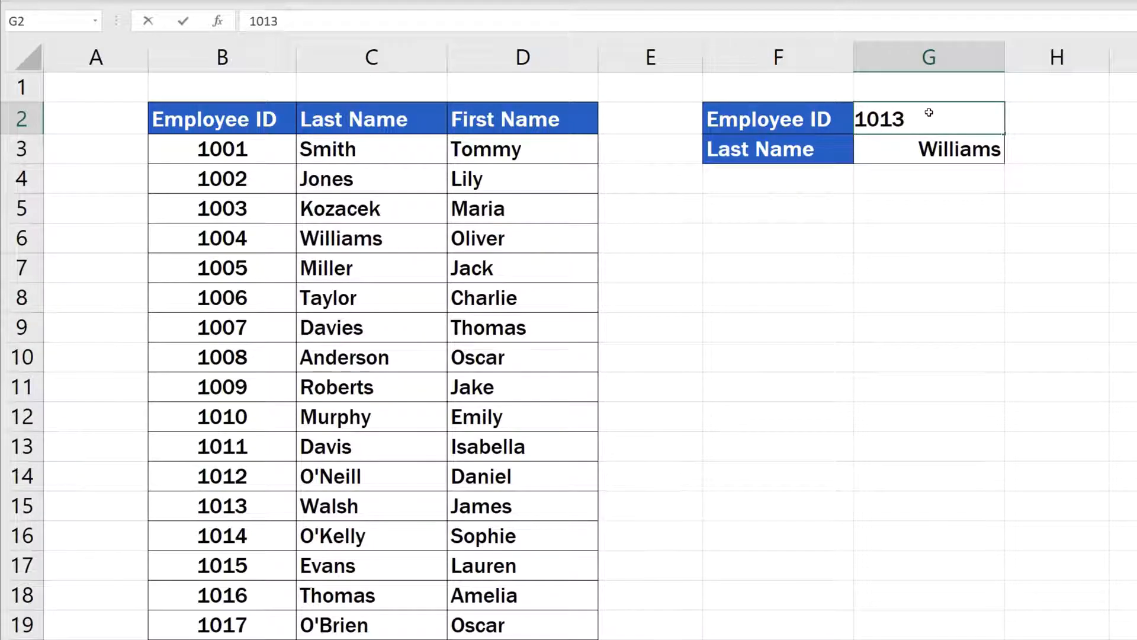
key(Return)
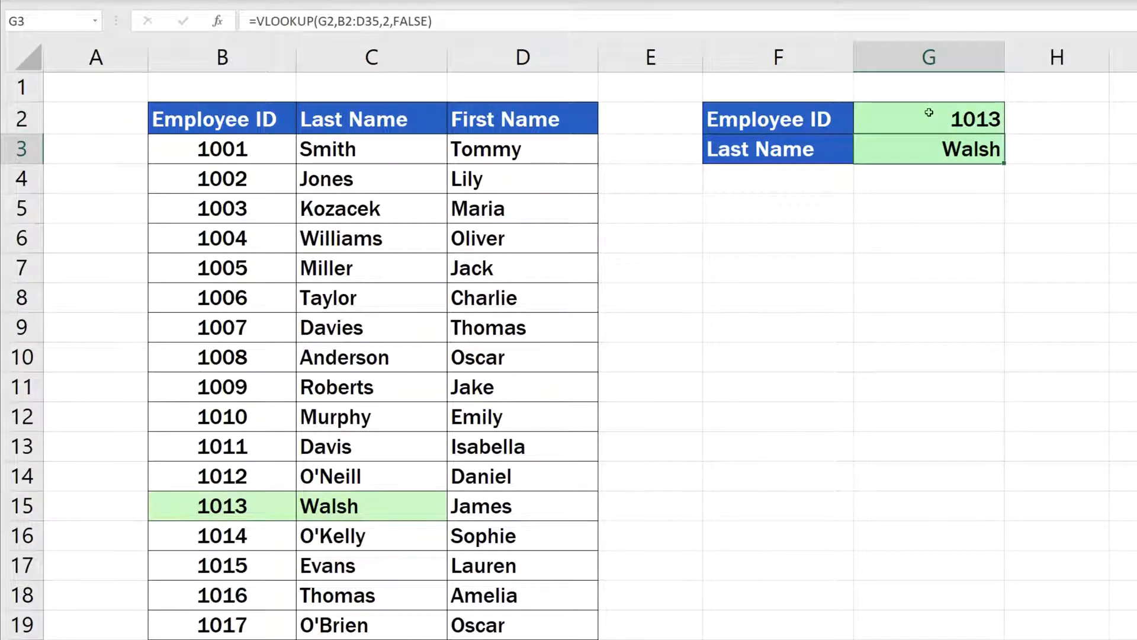
Replace the lookup value in G2 with a four-digit employee ID that is missing from the table
click(929, 112)
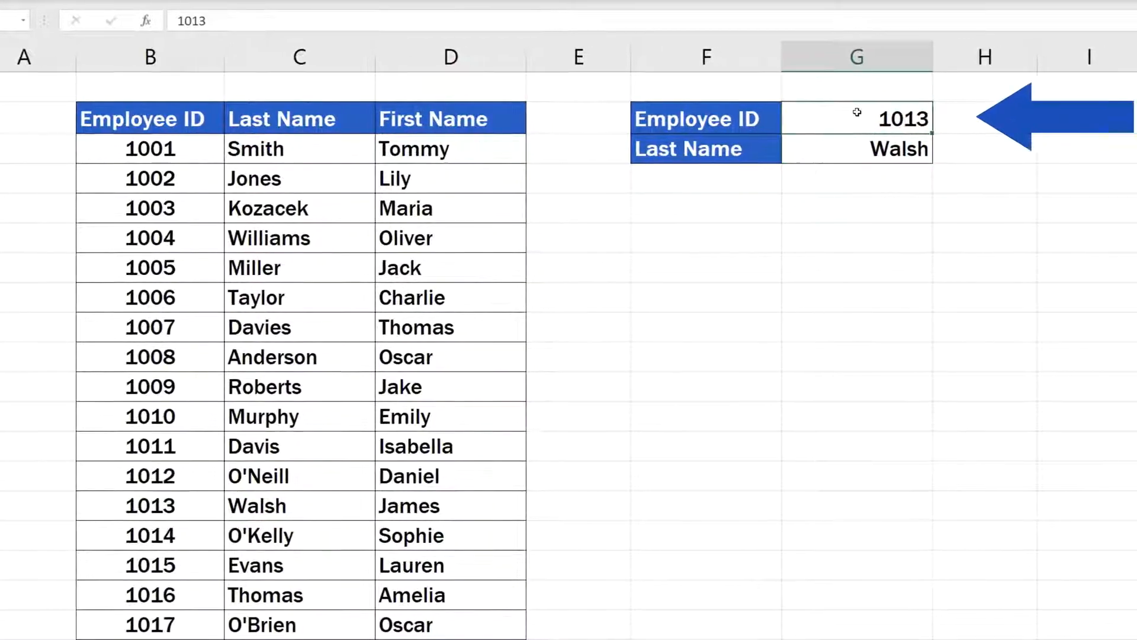
double_click(858, 113)
key(BackSpace)
key(BackSpace)
key(BackSpace)
key(BackSpace)
text(2556)
key(Return)
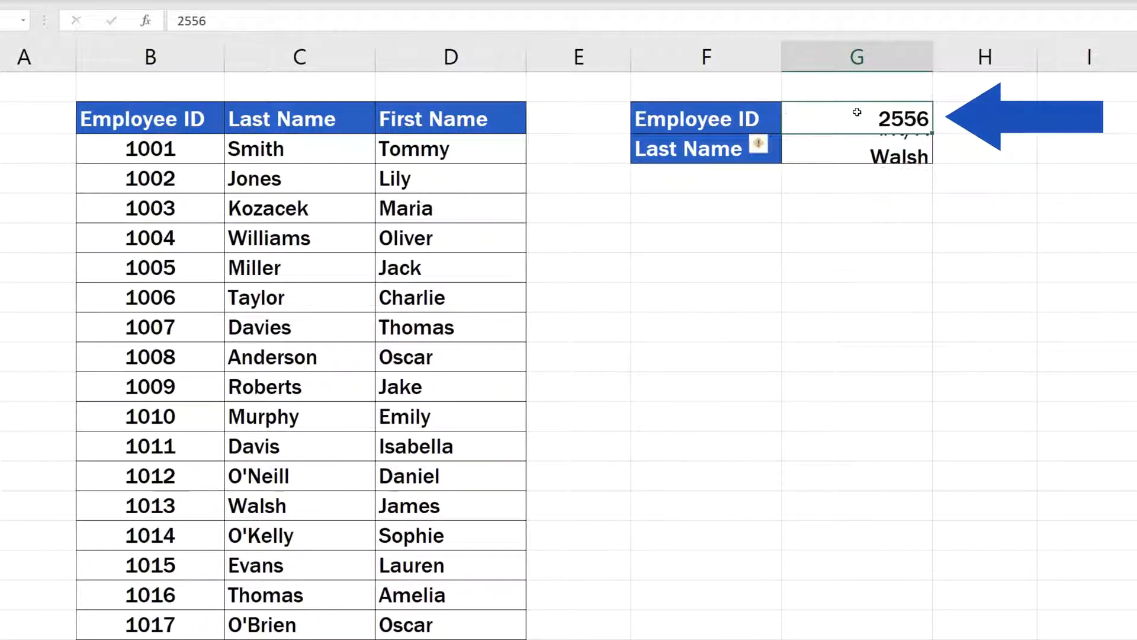